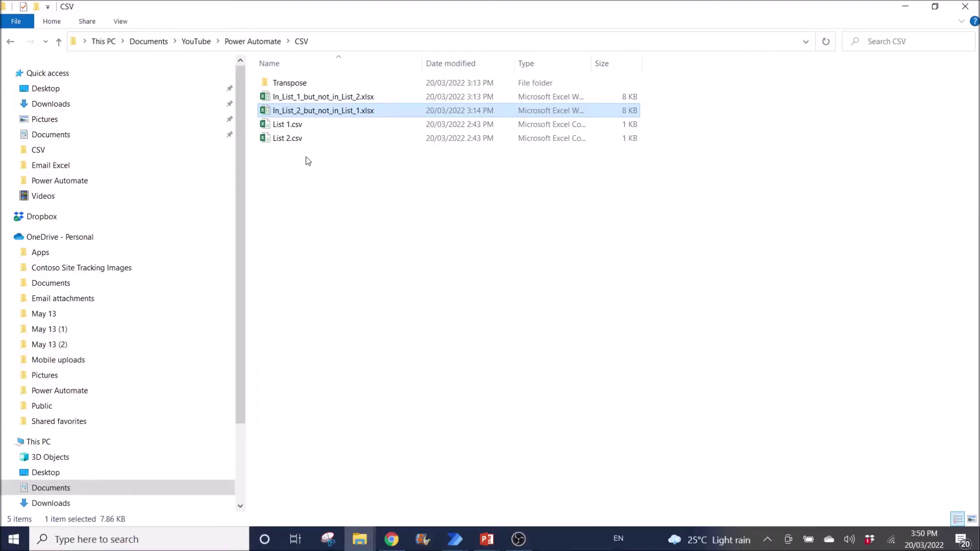
Open List 1.csv and List 2.csv side by side to compare them, then close both.
left_click(291, 127)
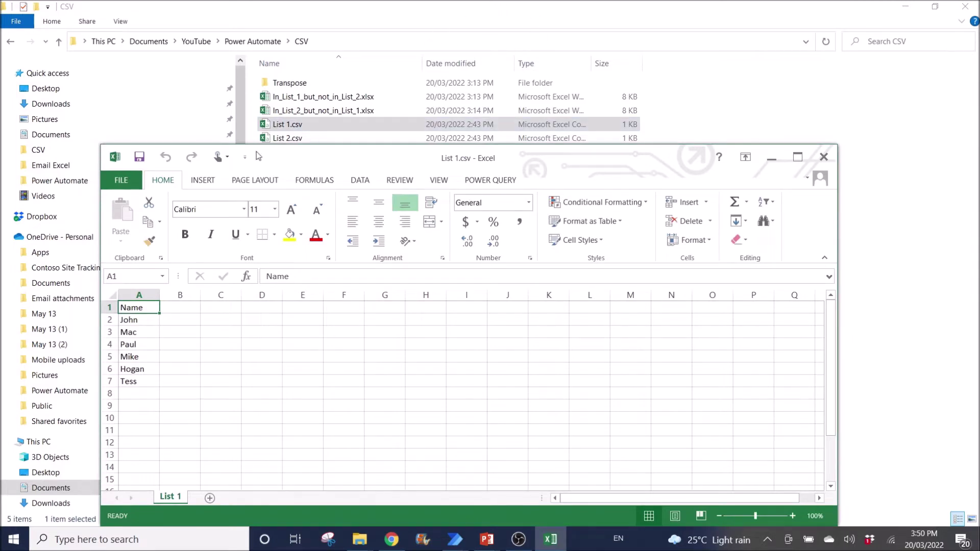
left_click_drag(292, 137, 288, 153)
double_click(286, 139)
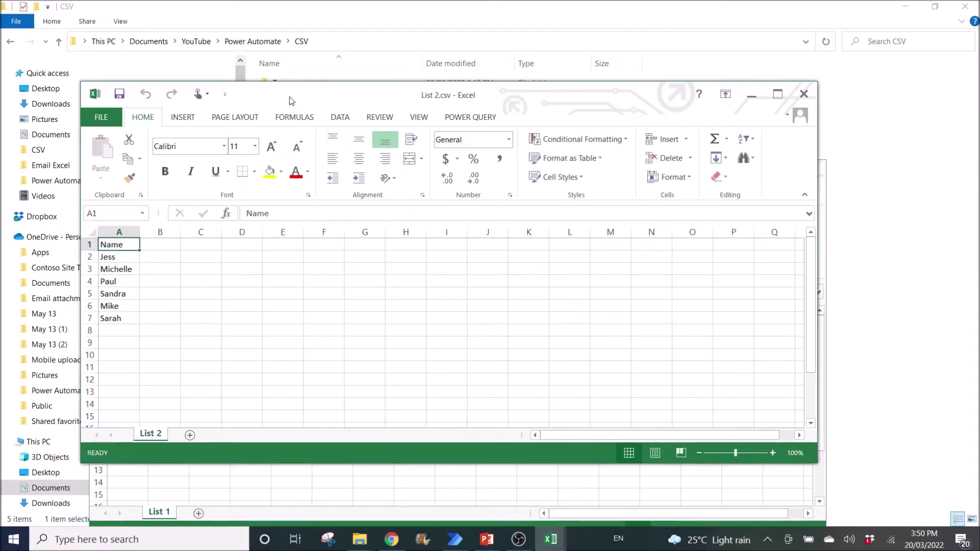
left_click_drag(289, 99, 438, 187)
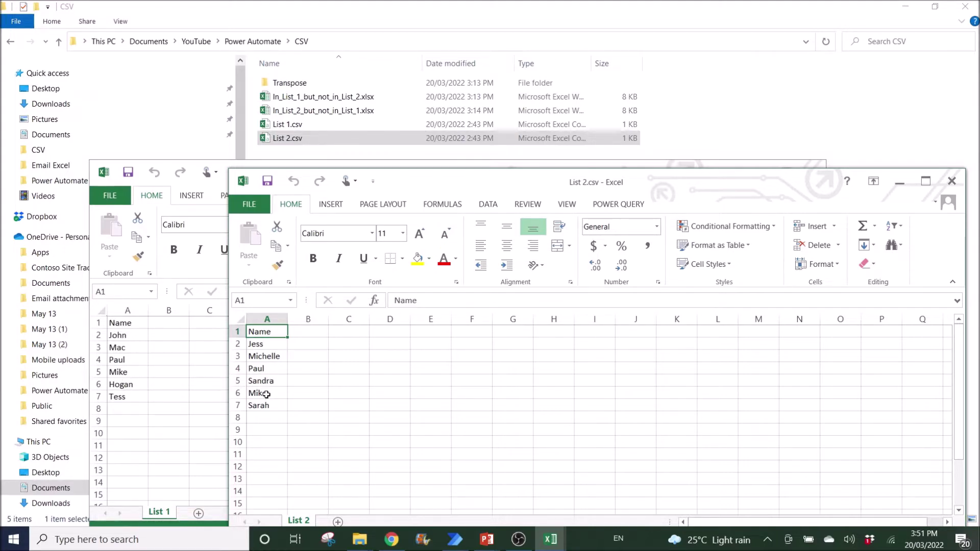
left_click(952, 184)
left_click(814, 173)
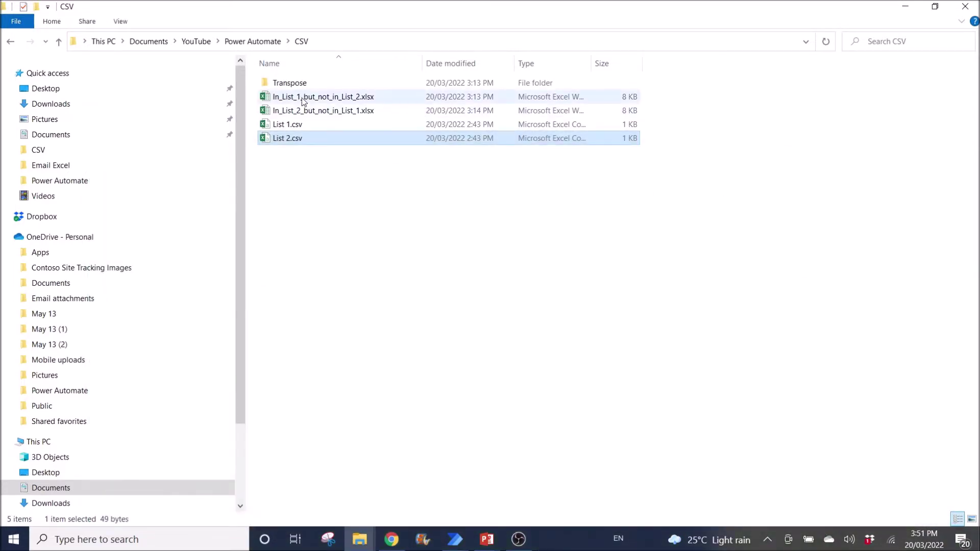
Open In_List_1_but_not_in_List_2 and select the names John, Mac, Hogan and Tess in A1:A4.
left_click(321, 101)
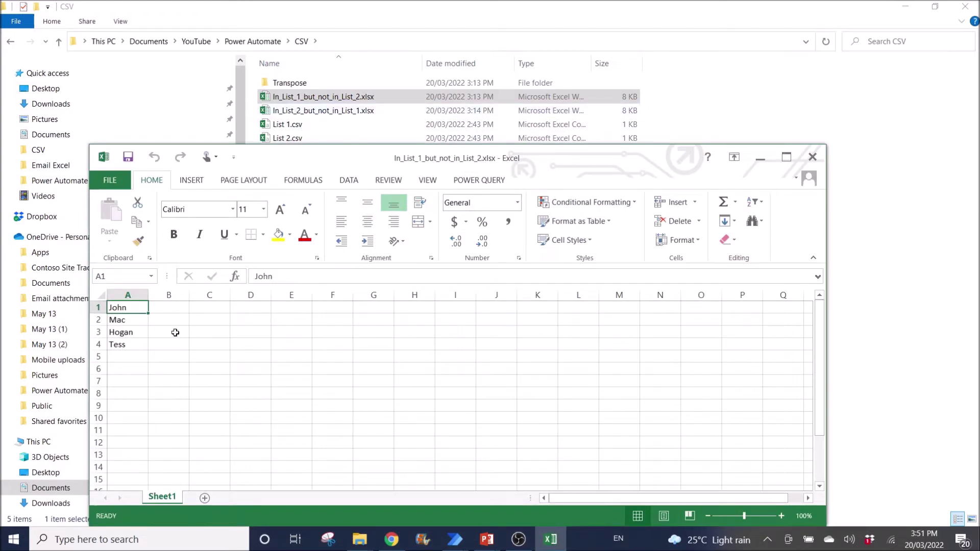
left_click(162, 359)
left_click_drag(135, 309, 131, 366)
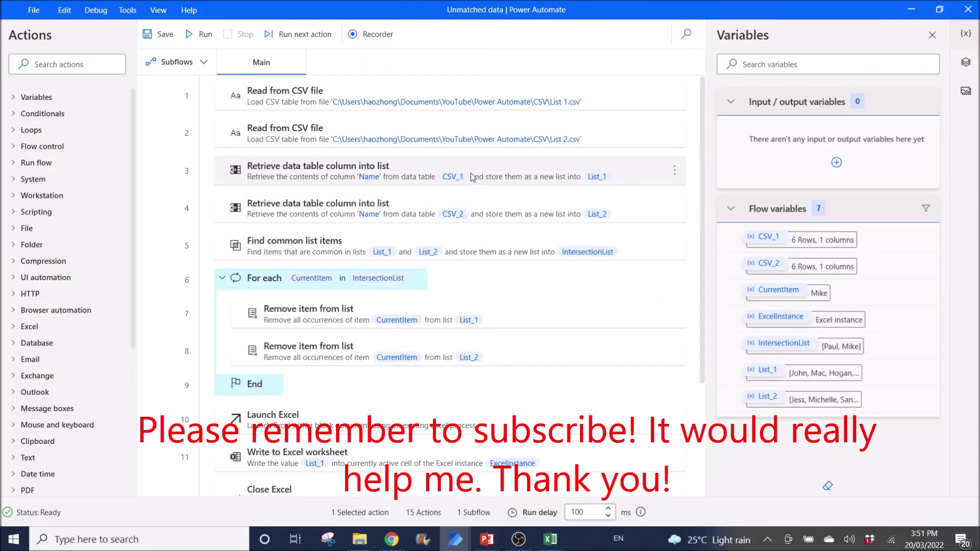
Open the first Read from CSV file action: List 1.csv, UTF-8 encoding, output CSV_1.
double_click(291, 101)
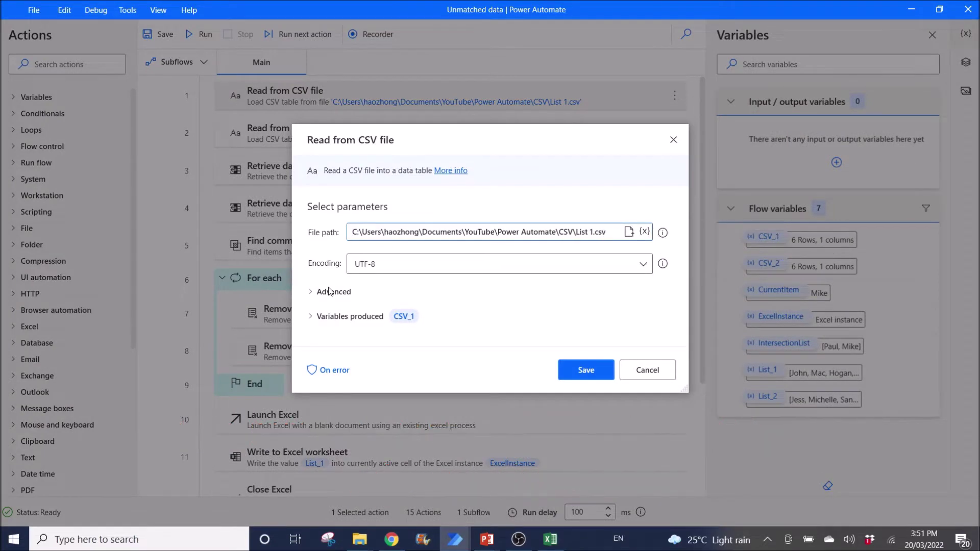
left_click(313, 293)
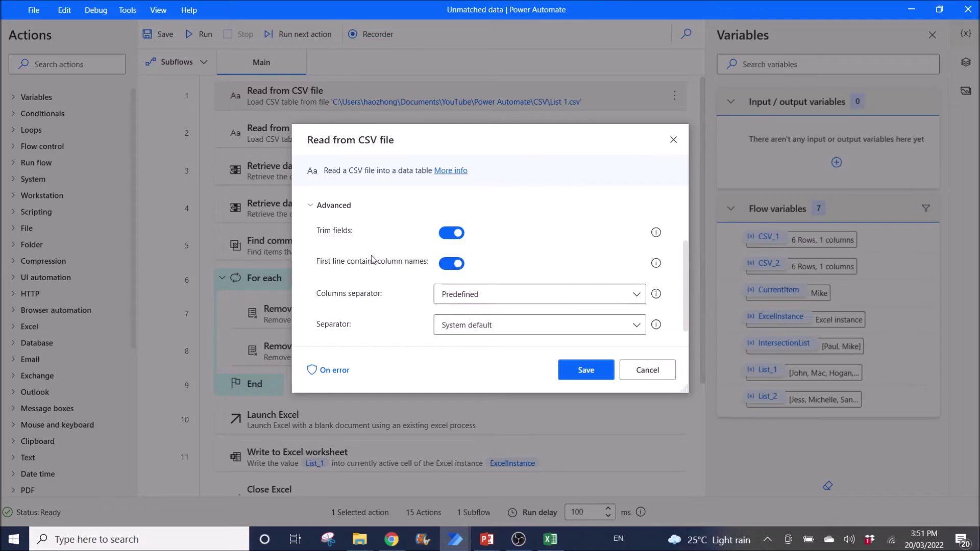
left_click(312, 206)
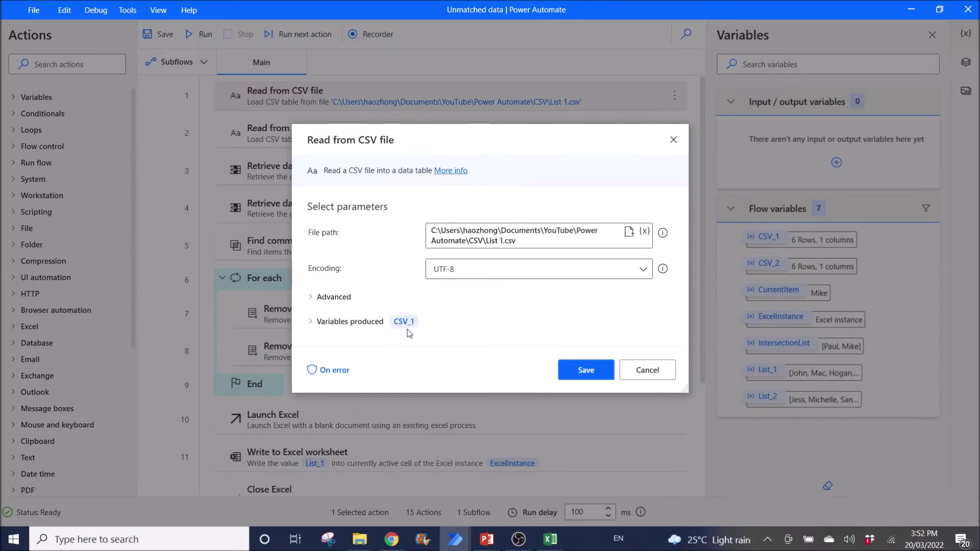
left_click(648, 370)
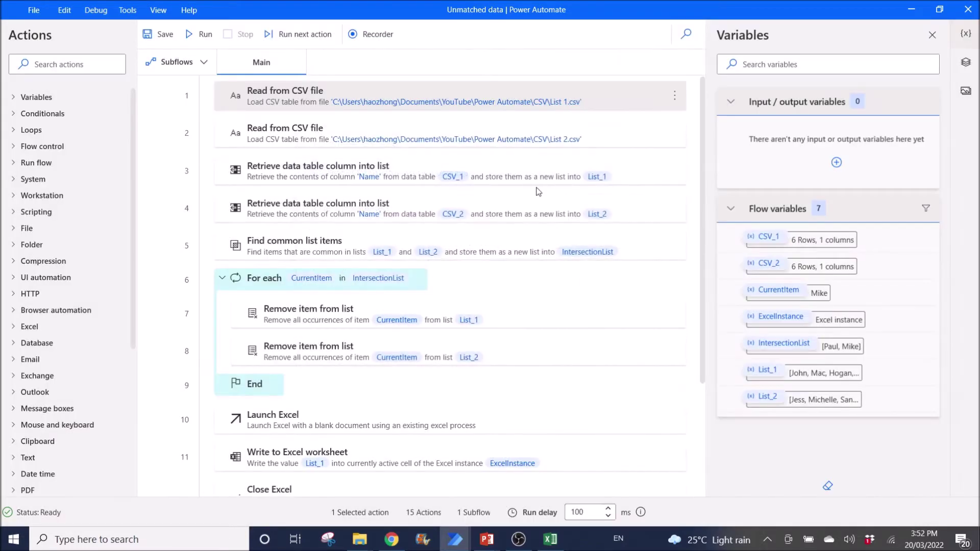
double_click(608, 134)
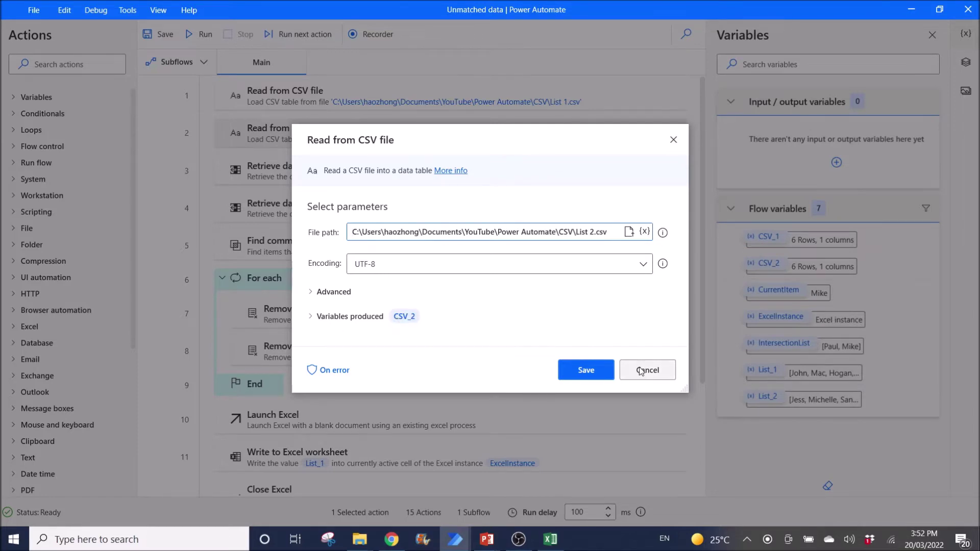
left_click(663, 374)
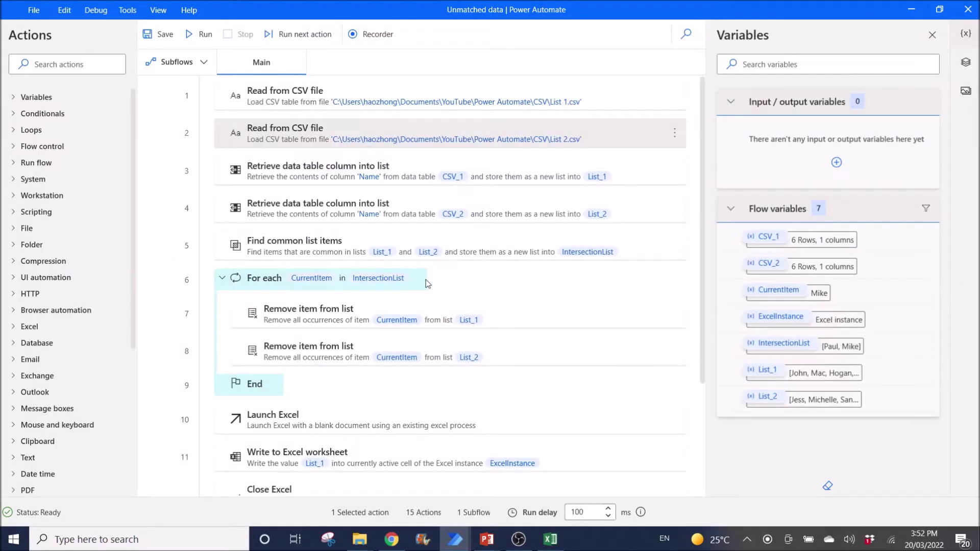
double_click(296, 177)
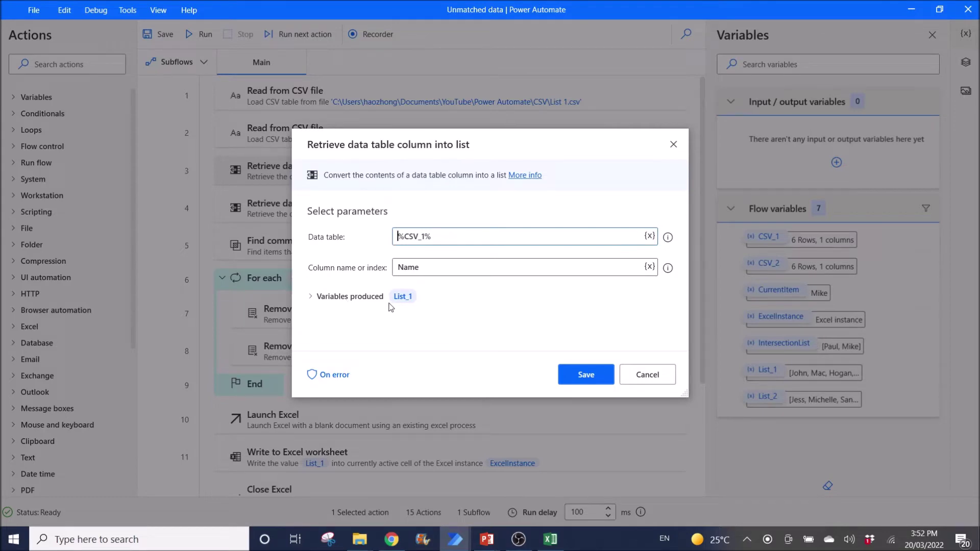
left_click(656, 375)
double_click(528, 209)
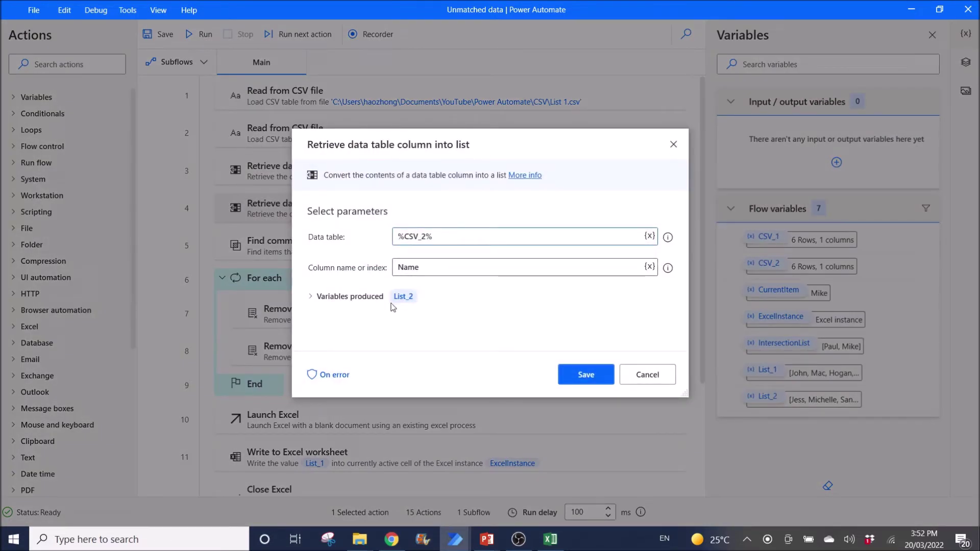
left_click(648, 375)
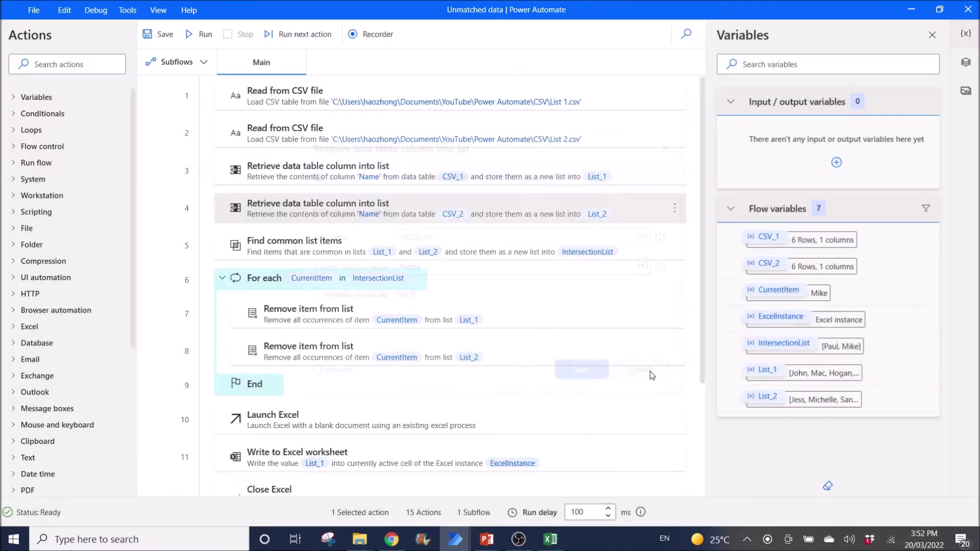
double_click(497, 244)
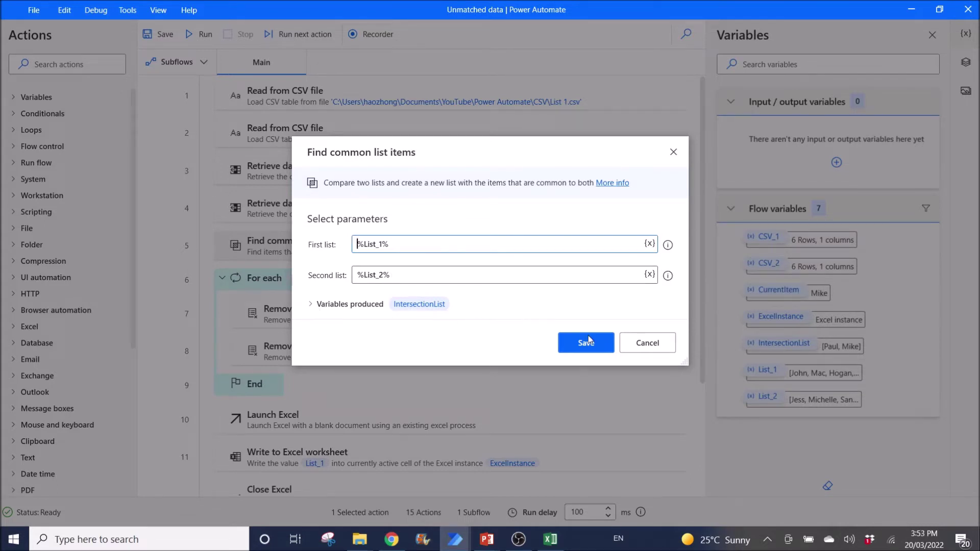
left_click(654, 343)
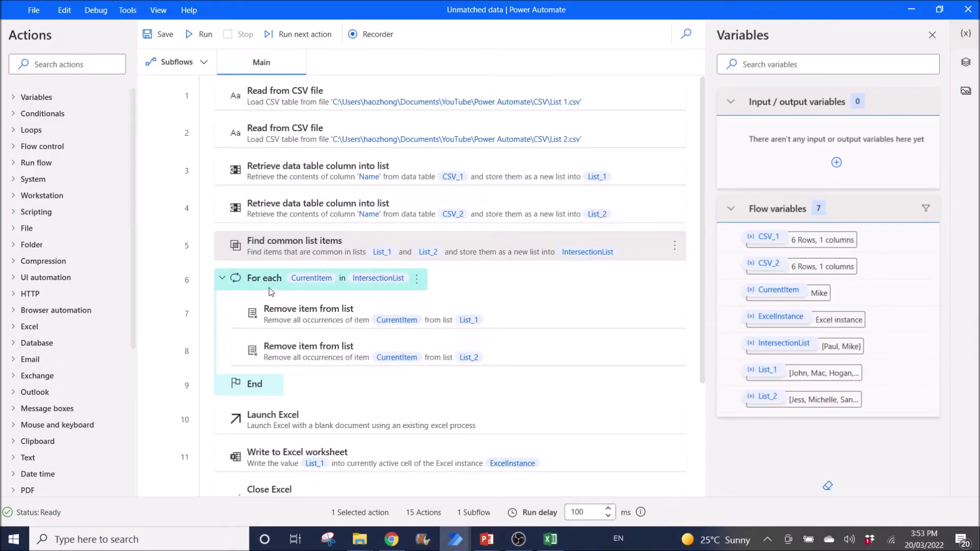
double_click(352, 289)
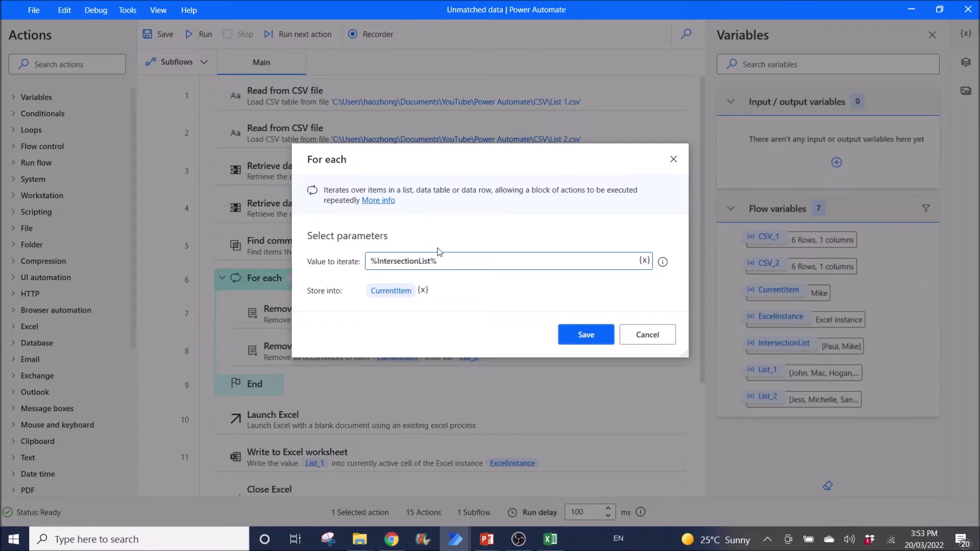
left_click(653, 341)
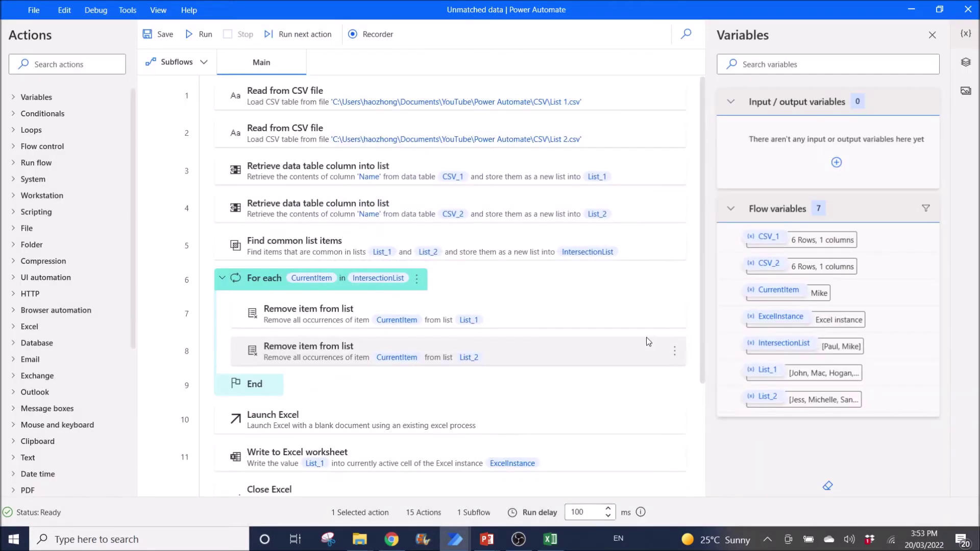
double_click(272, 320)
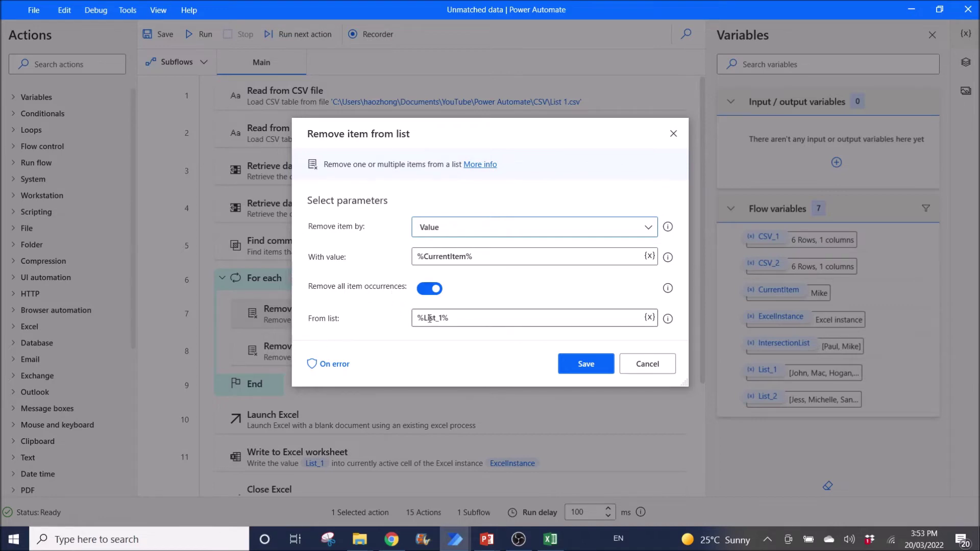
left_click(631, 366)
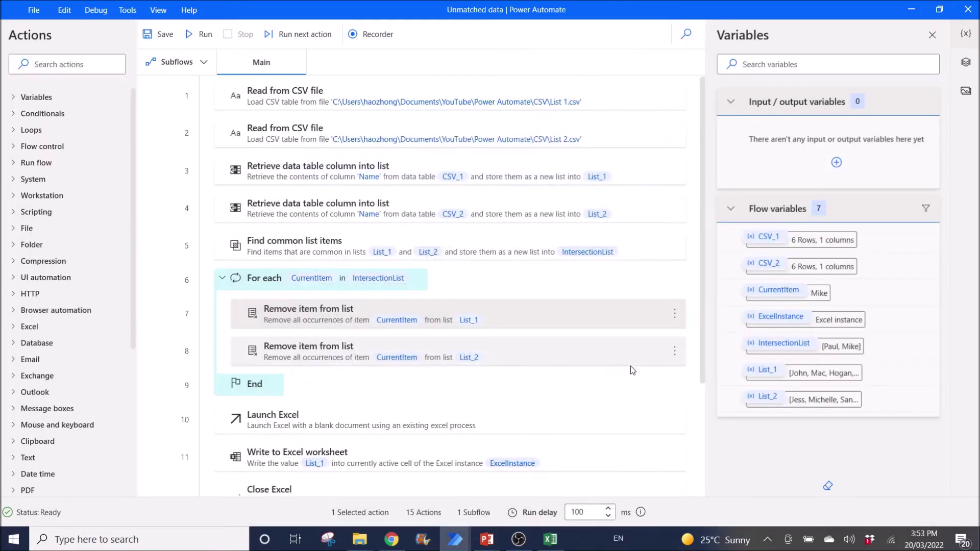
double_click(311, 350)
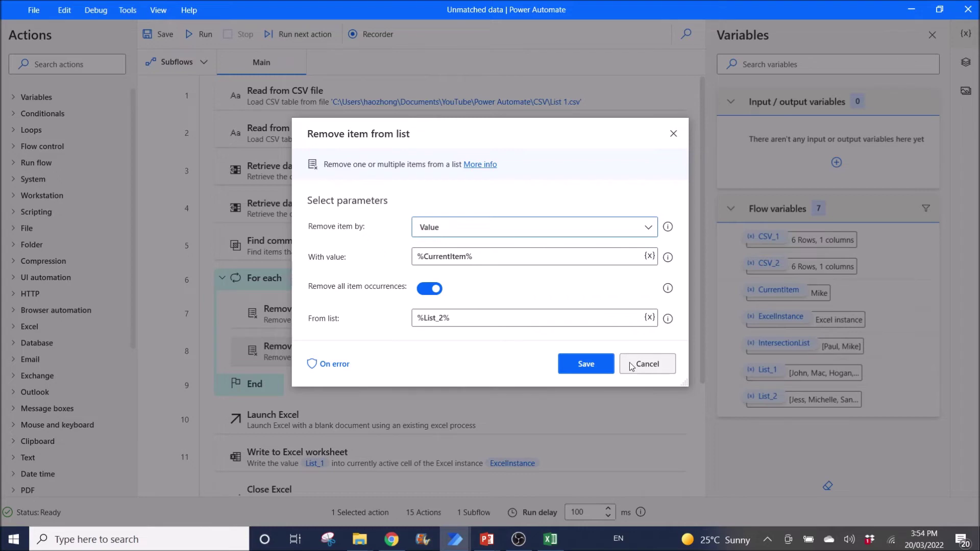
left_click(647, 364)
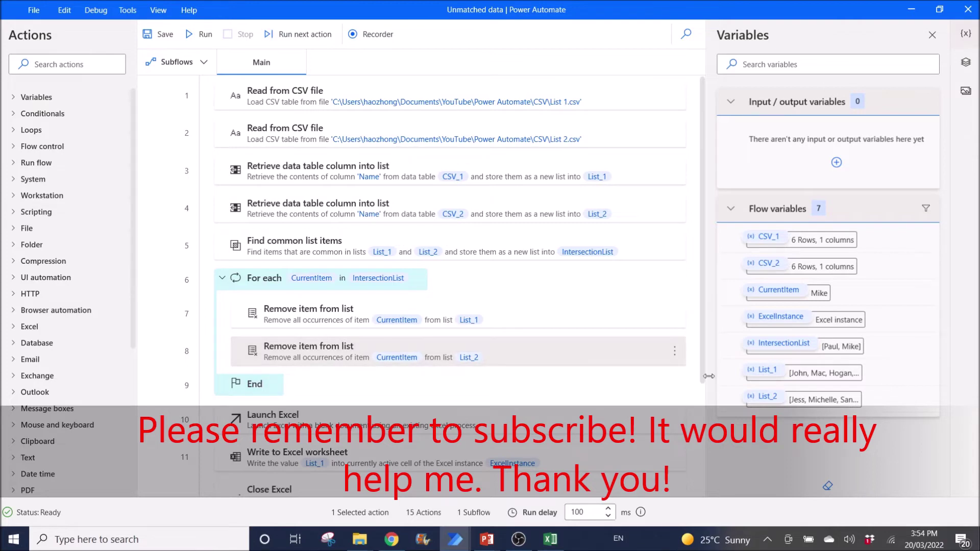
left_click(500, 424)
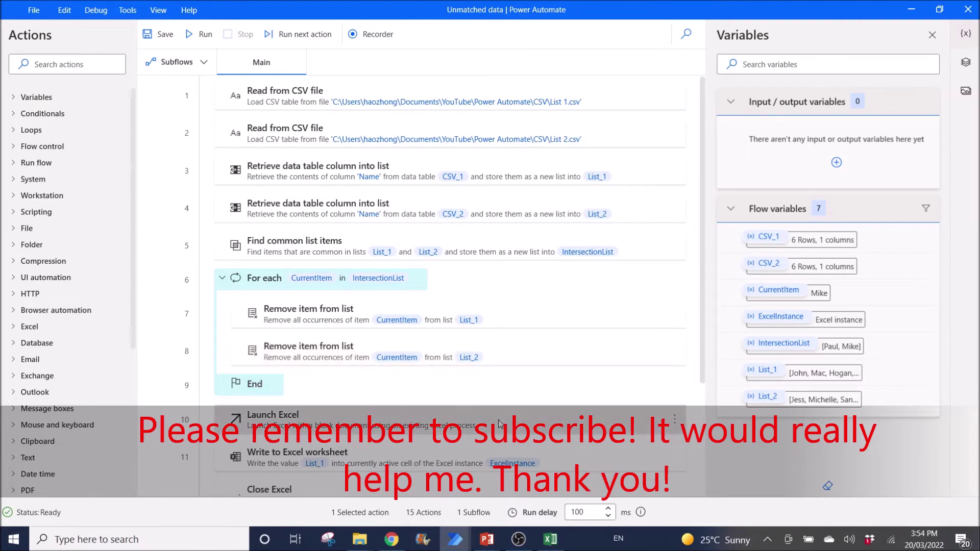
double_click(501, 423)
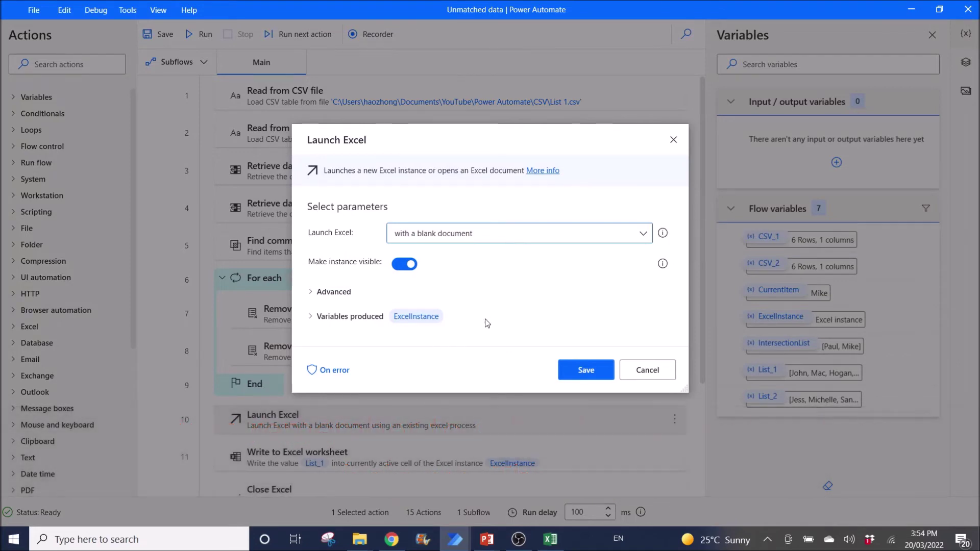
left_click(660, 374)
left_click(596, 462)
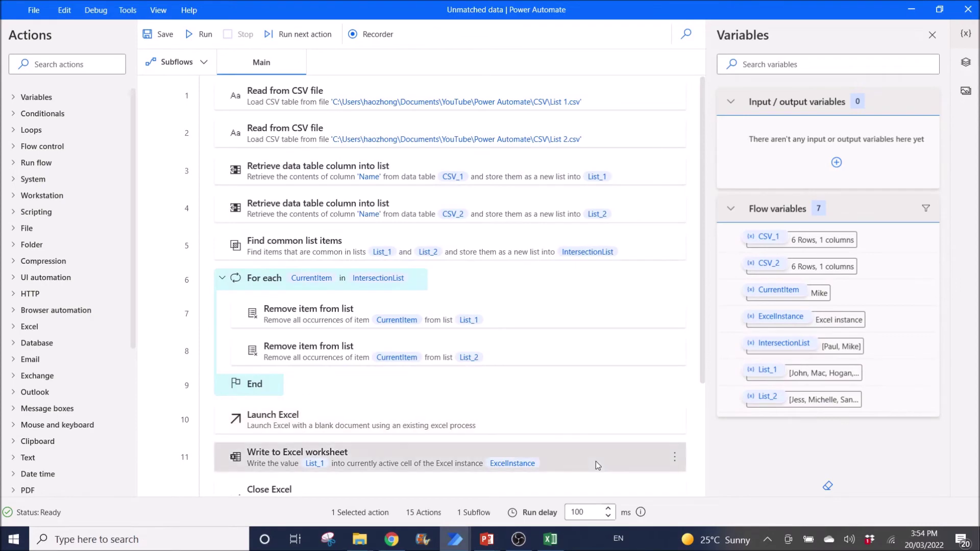
double_click(595, 462)
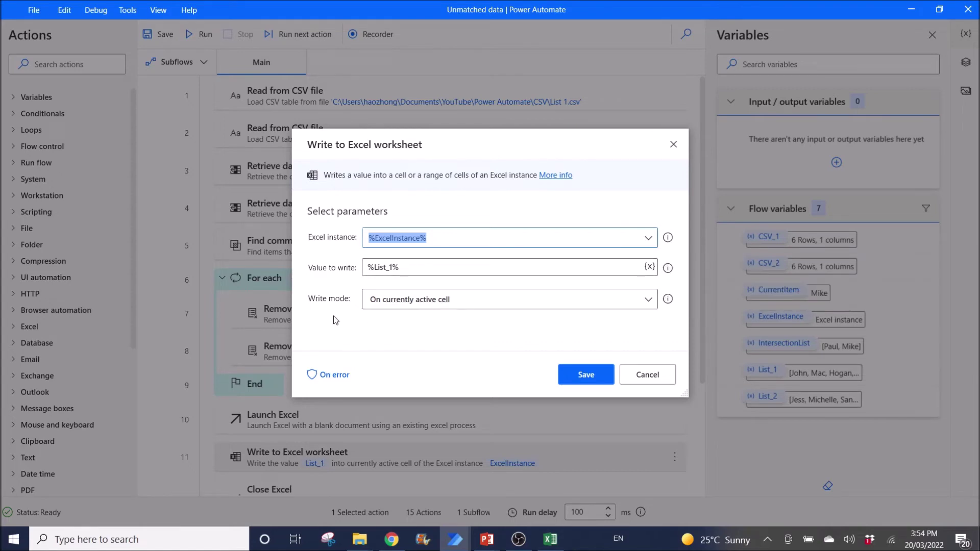
left_click(627, 375)
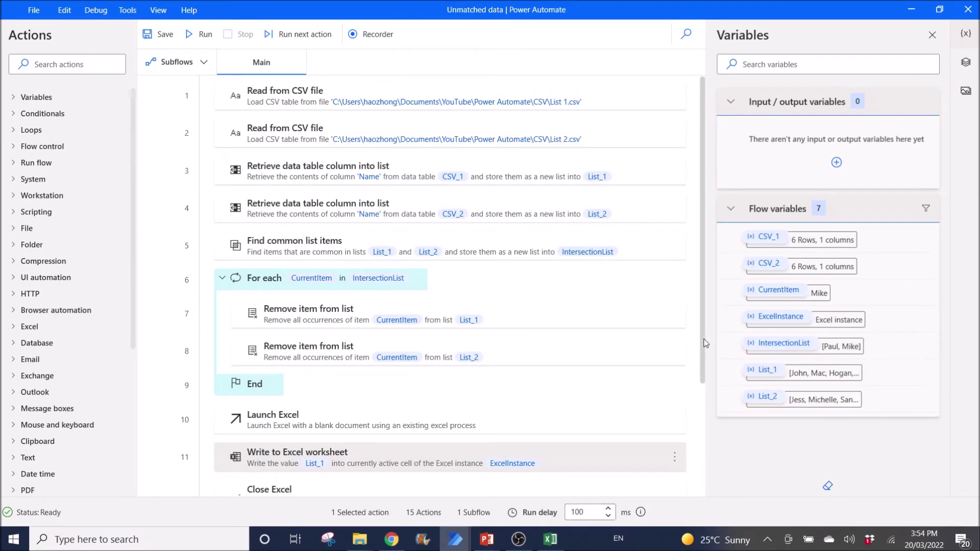
scroll(705, 370, "down", 1)
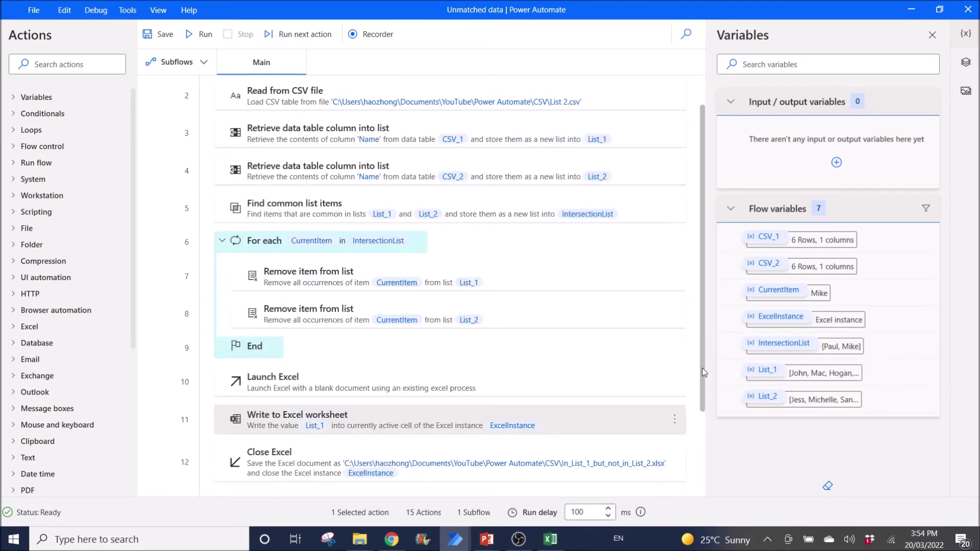
double_click(488, 474)
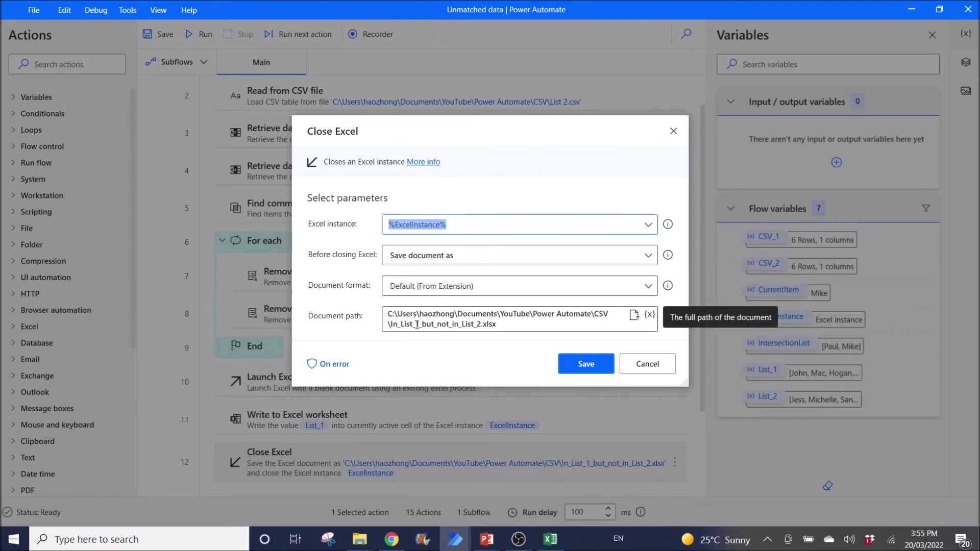
left_click(648, 368)
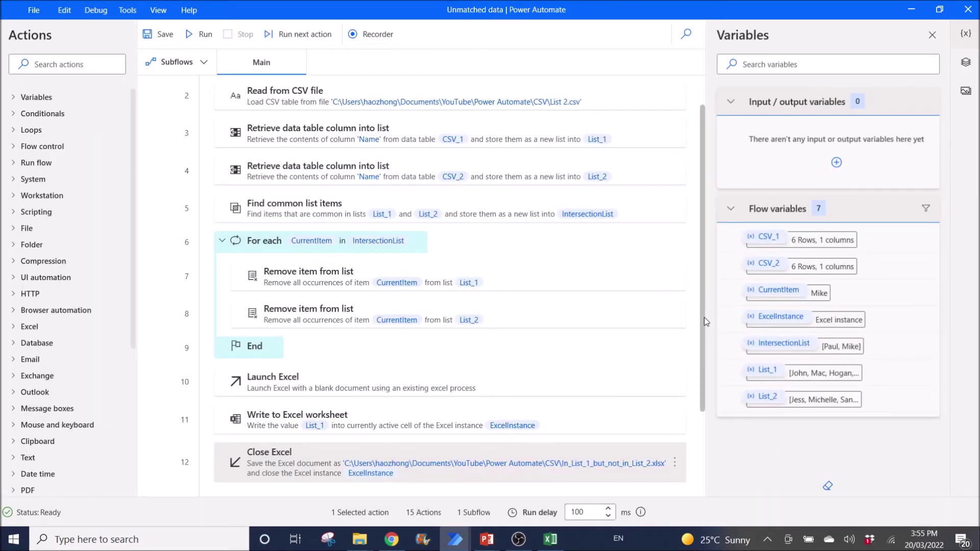
left_click_drag(701, 322, 694, 443)
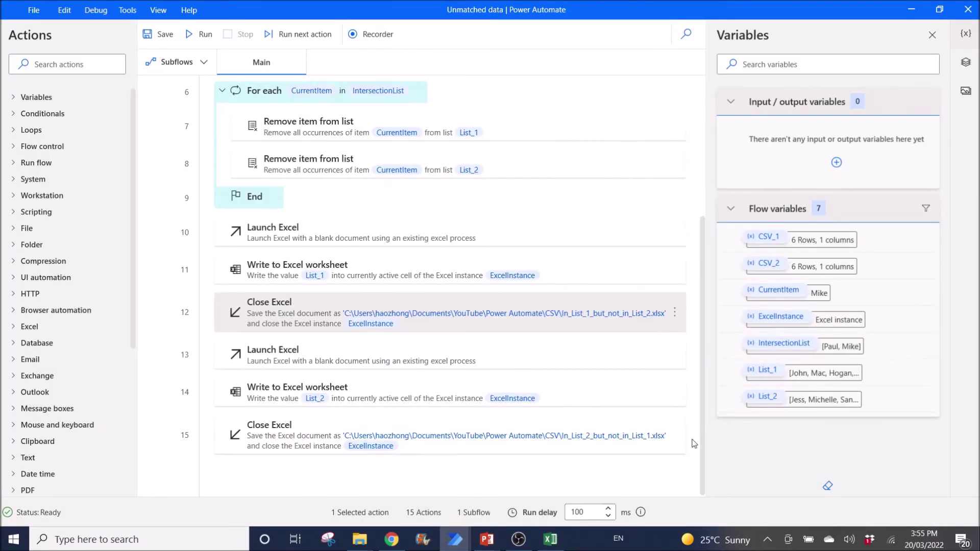
double_click(535, 356)
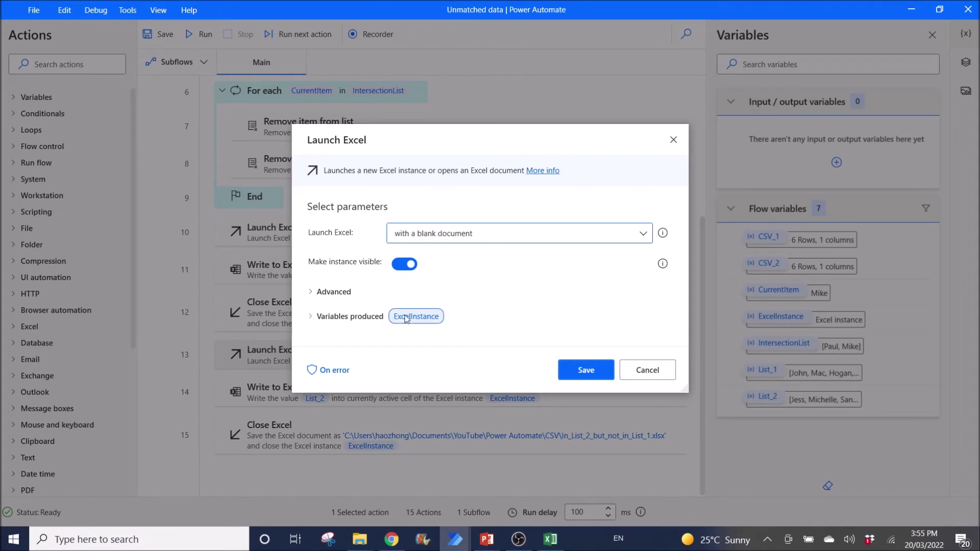
mouse_move(411, 320)
left_click(642, 374)
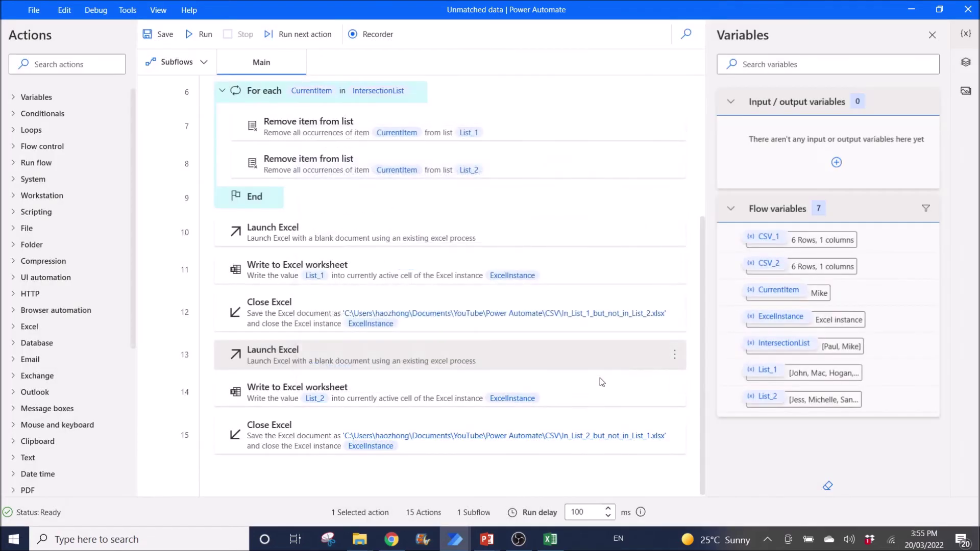
double_click(414, 406)
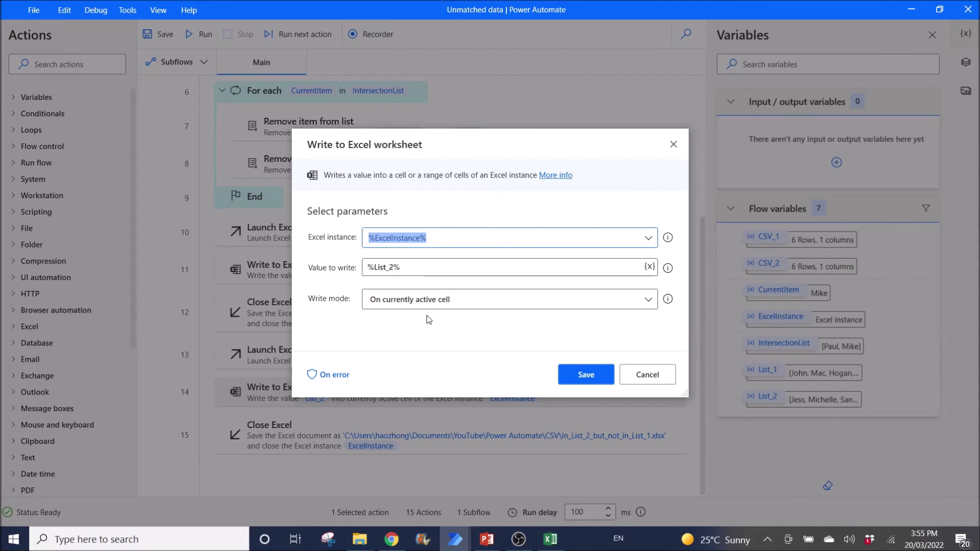
left_click(647, 375)
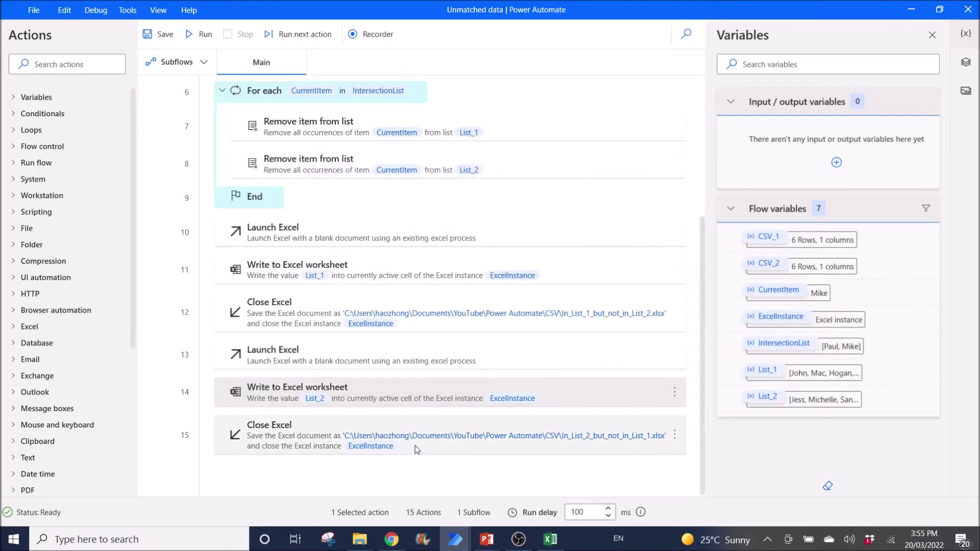
left_click(415, 446)
double_click(415, 446)
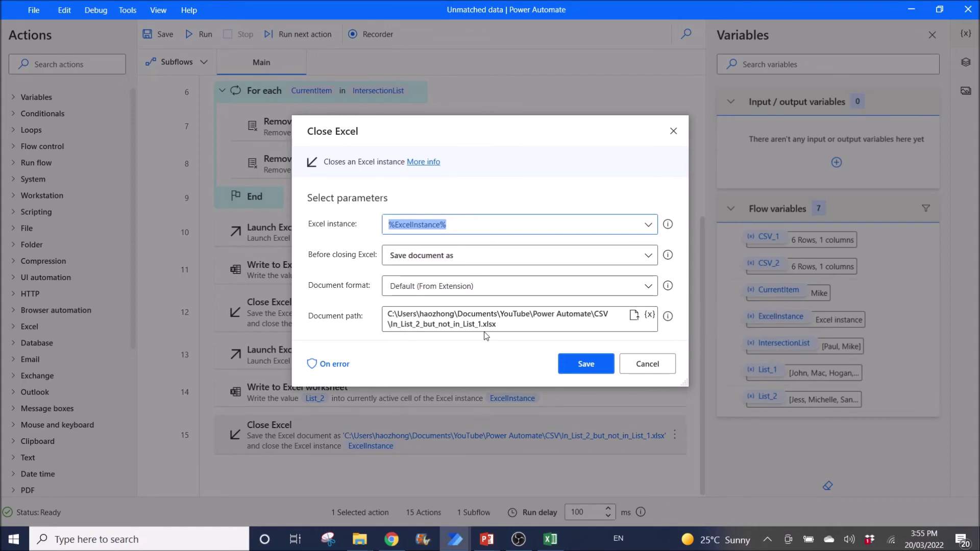
Dismiss the Close Excel settings unchanged and close the leftover Excel workbook.
left_click(648, 364)
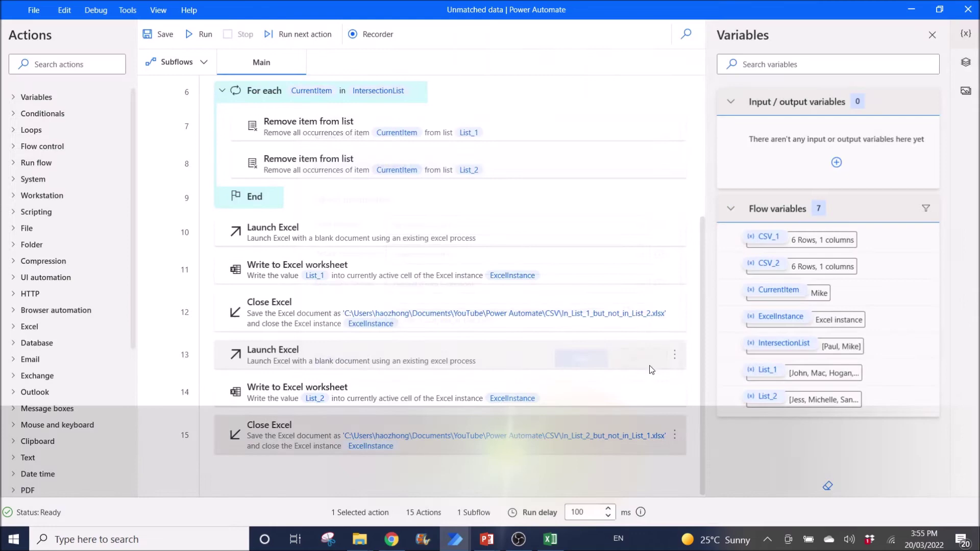
left_click(550, 539)
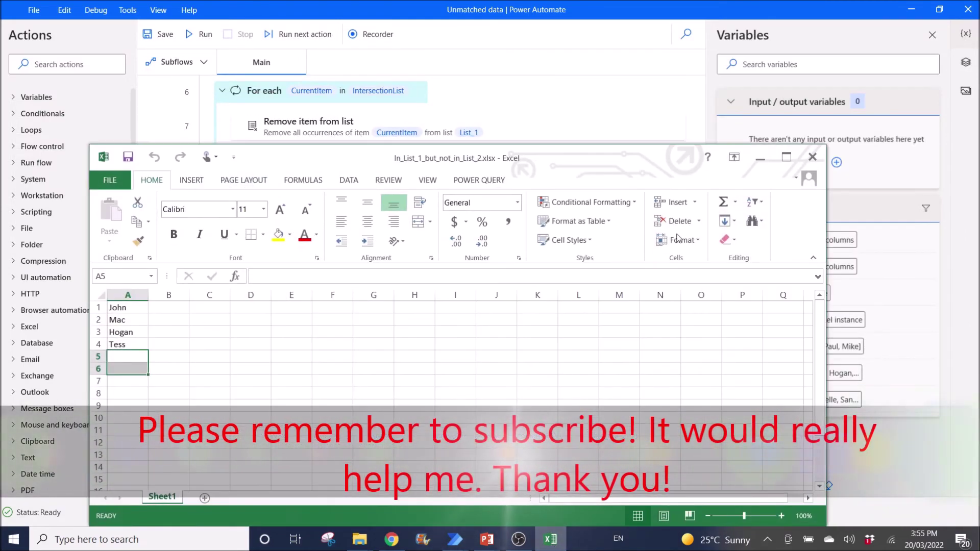
left_click(814, 156)
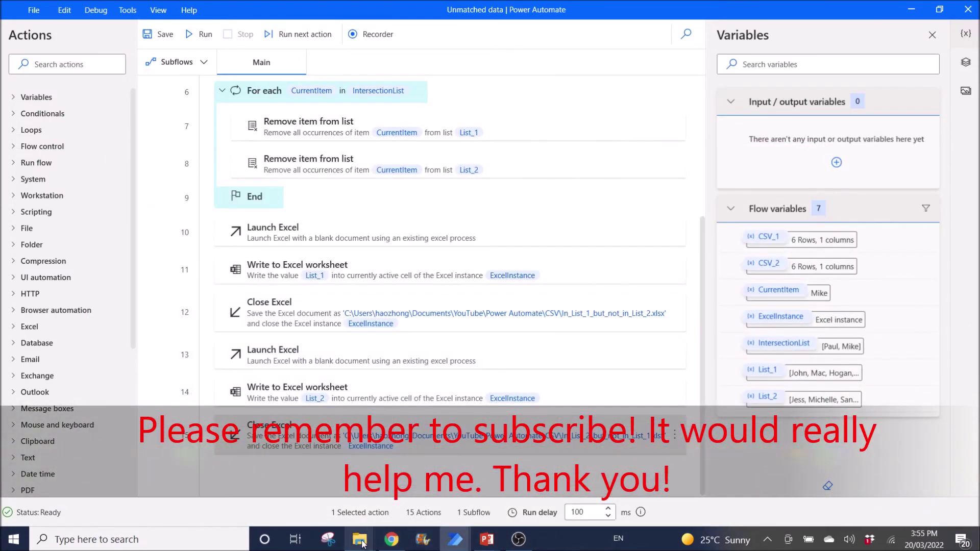
Delete In_List_2_but_not_in_List_1.xlsx and In_List_1_but_not_in_List_2.xlsx from the CSV folder.
mouse_move(360, 540)
left_click(324, 495)
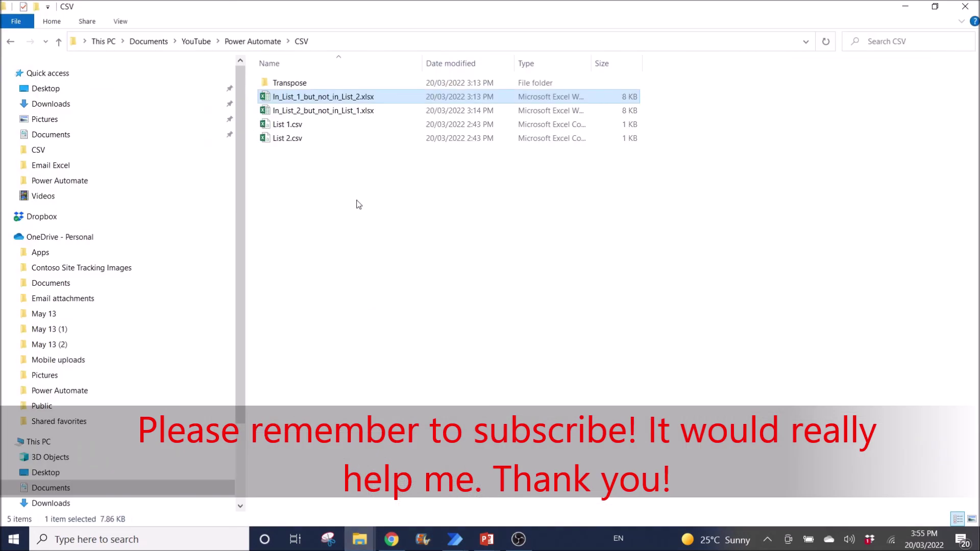
left_click(362, 111)
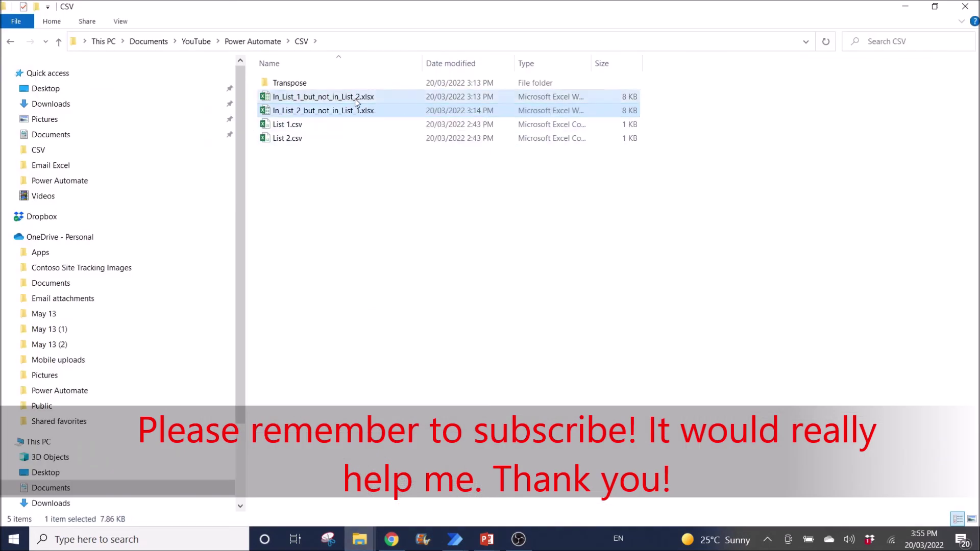
left_click(359, 97, "ctrl")
key("Delete")
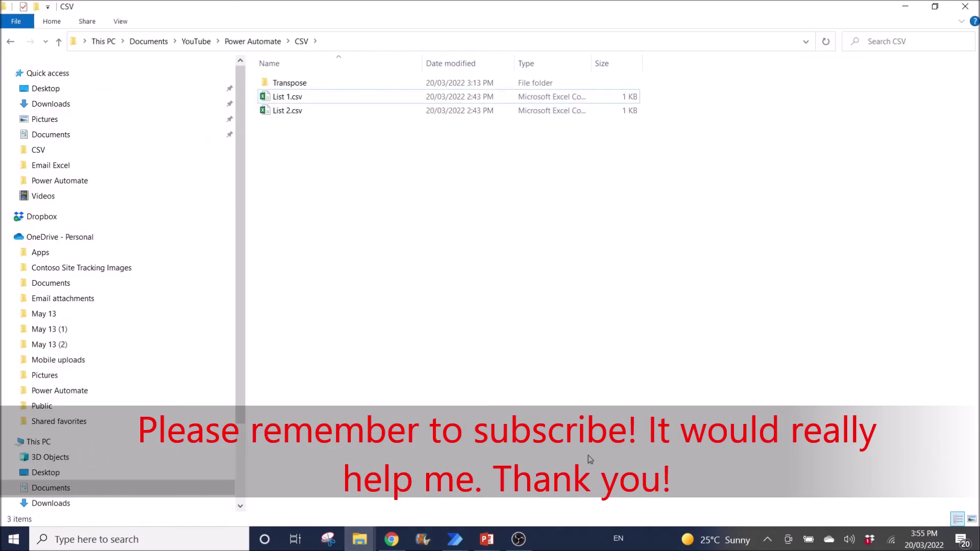
mouse_move(462, 533)
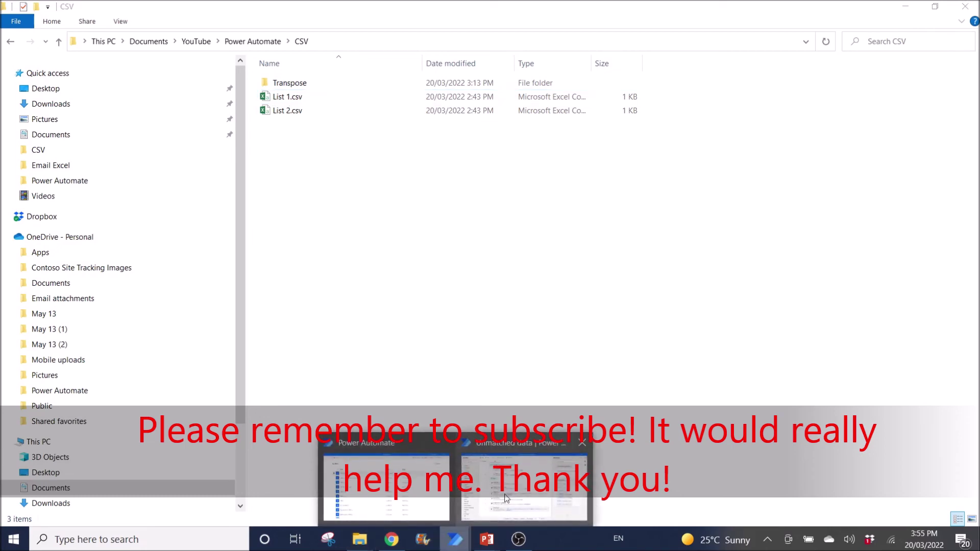
left_click(510, 480)
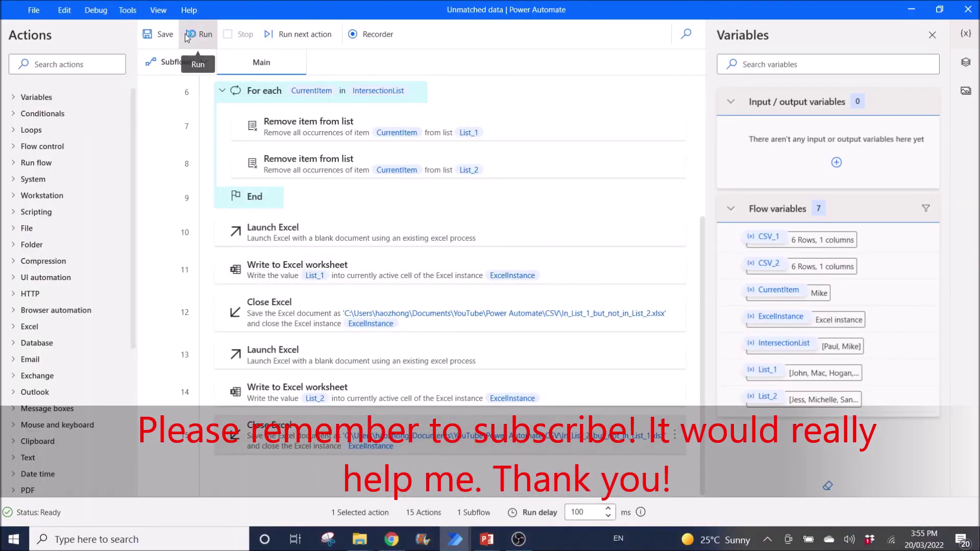
Run the Unmatched data flow to recreate both unmatched-names .xlsx files.
left_click(201, 35)
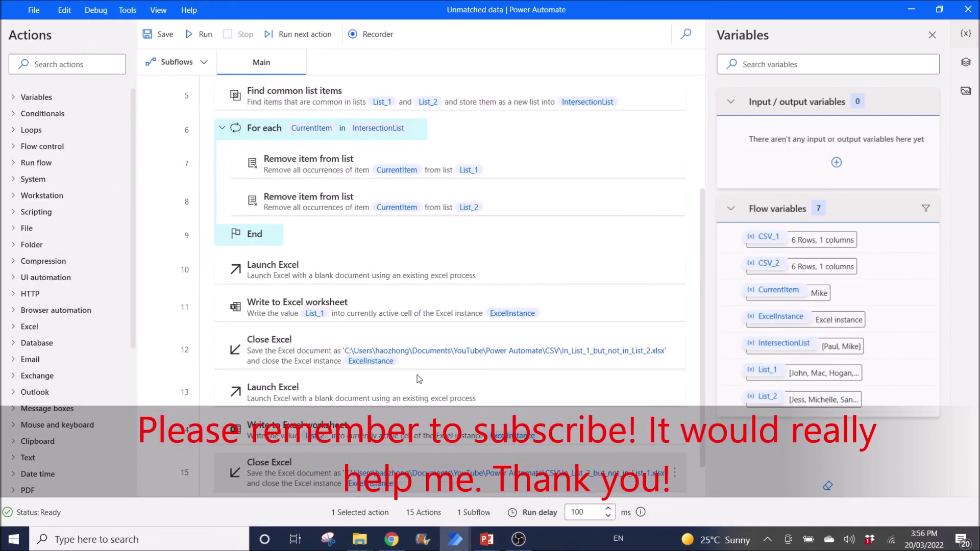
scroll(419, 379, "down", 1)
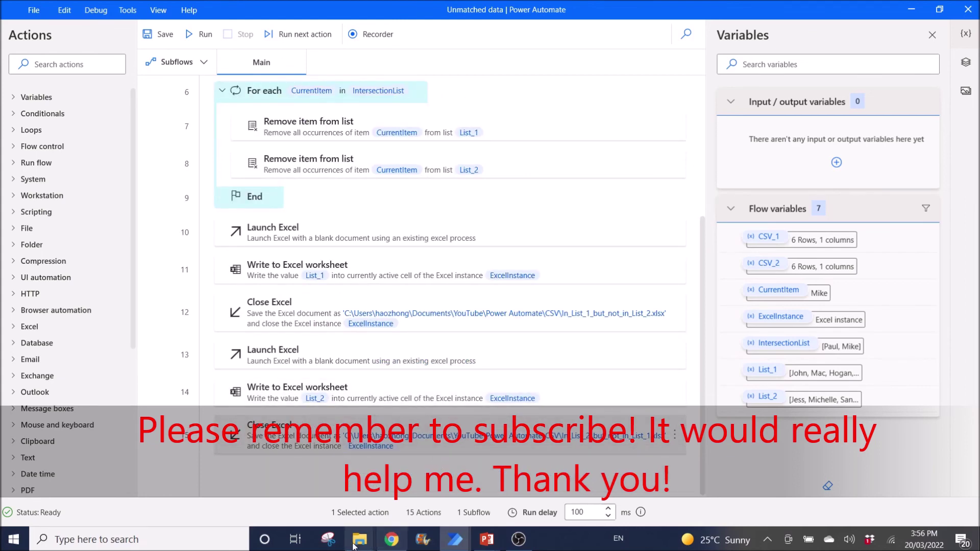
Open In_List_1_but_not_in_List_2.xlsx and In_List_2_but_not_in_List_1.xlsx side by side in Excel.
mouse_move(360, 539)
left_click(309, 493)
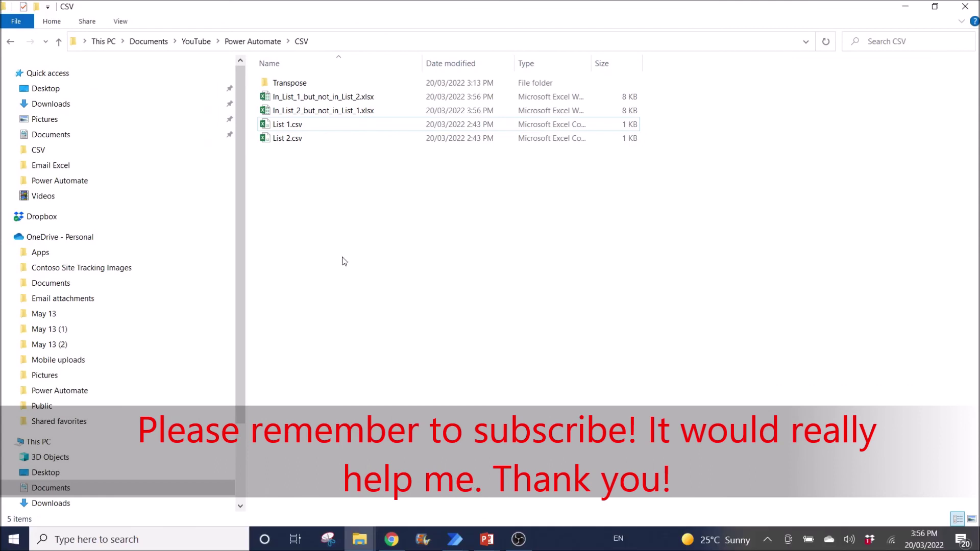
double_click(340, 99)
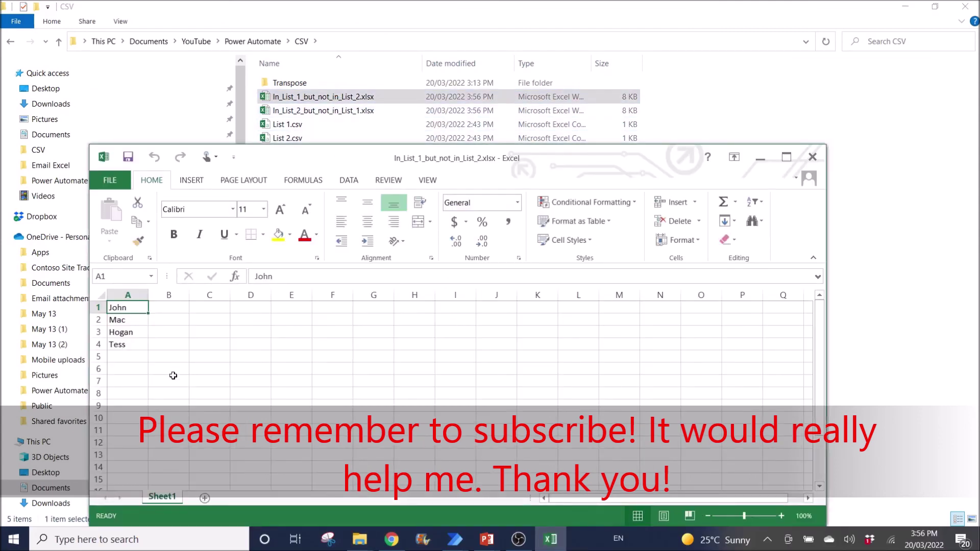
double_click(292, 111)
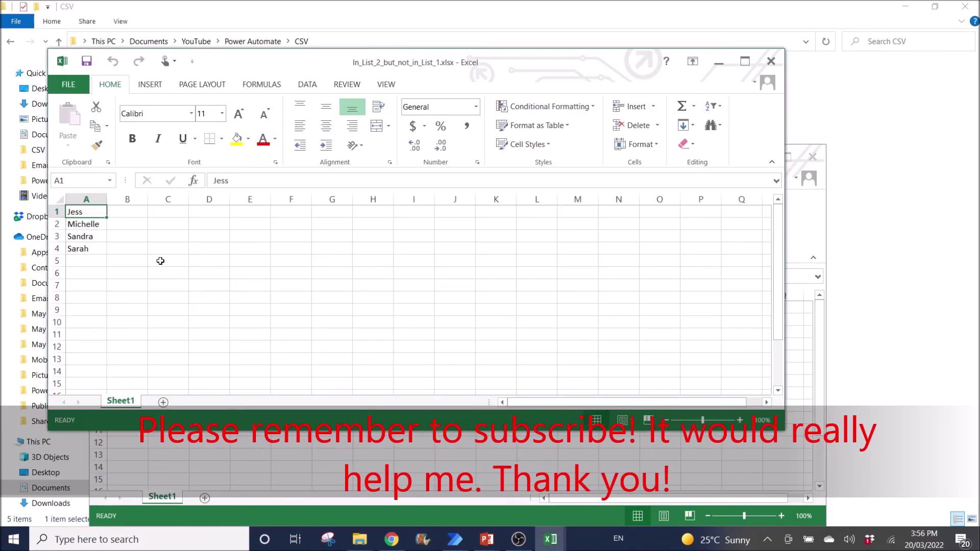
left_click_drag(268, 55, 387, 99)
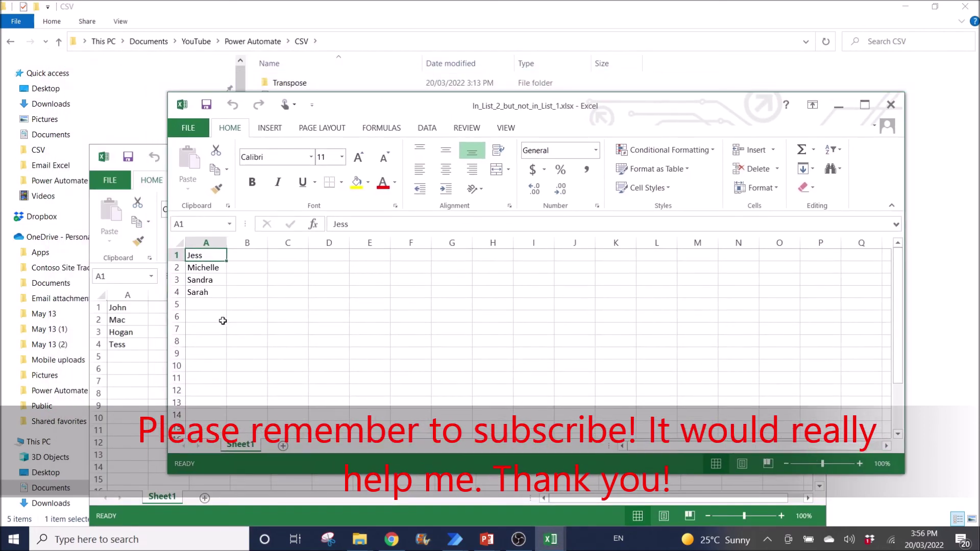